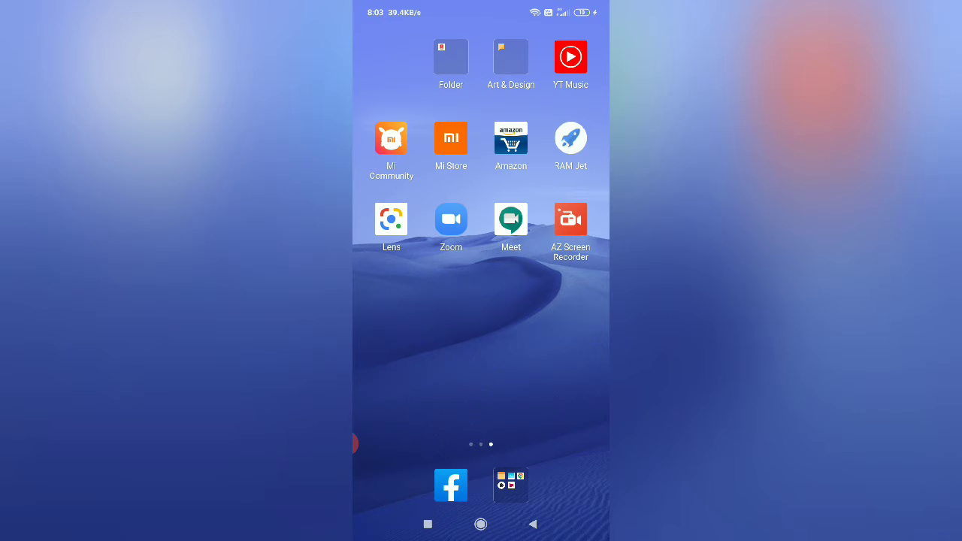
Step: Page back to the first home screen and open its app folder
{"action": "left_click_drag", "start_coordinate": [398, 338], "coordinate": [571, 338]}
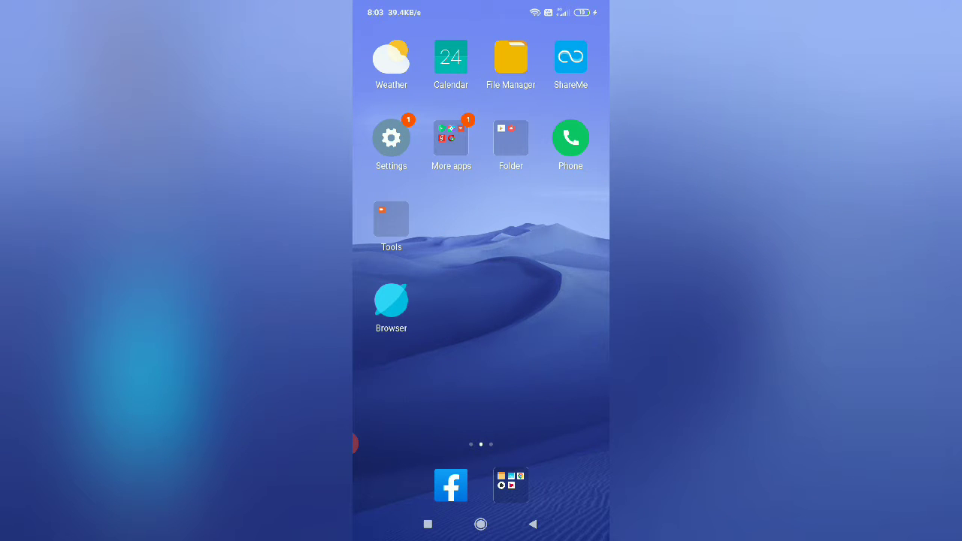
{"action": "left_click_drag", "start_coordinate": [398, 338], "coordinate": [578, 338]}
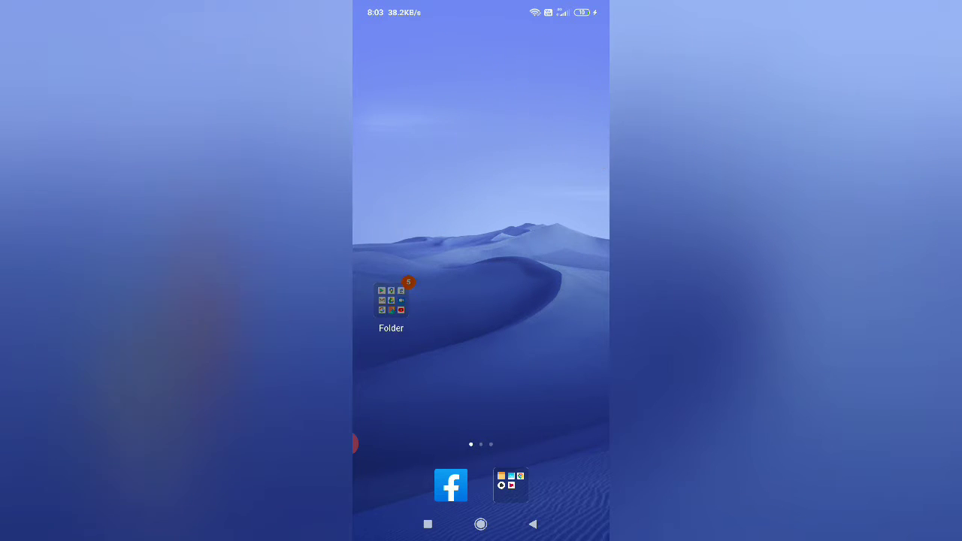
{"action": "left_click", "coordinate": [390, 301]}
Step: Find AZ Screen Recorder in the DU screen recorder Play Store results and launch it
{"action": "left_click", "coordinate": [410, 118]}
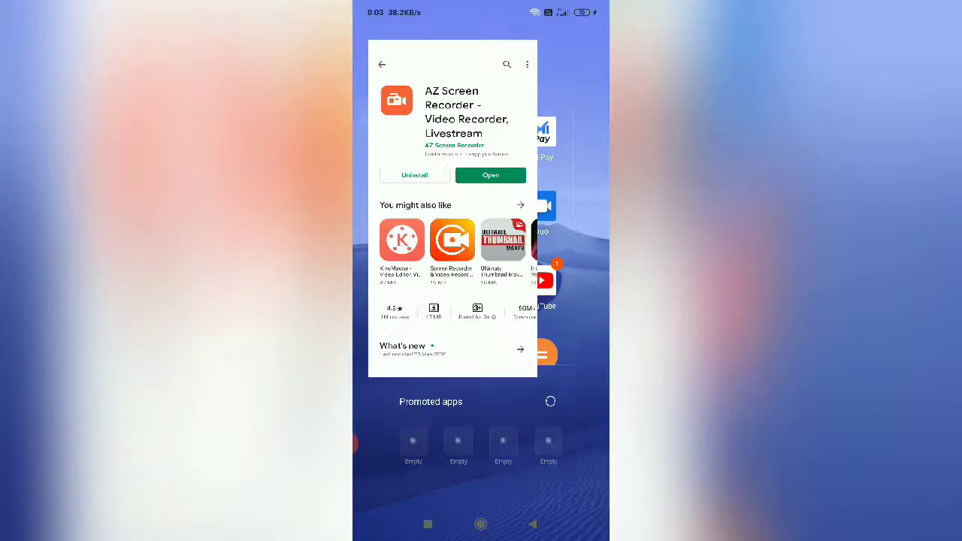
{"action": "left_click", "coordinate": [373, 40]}
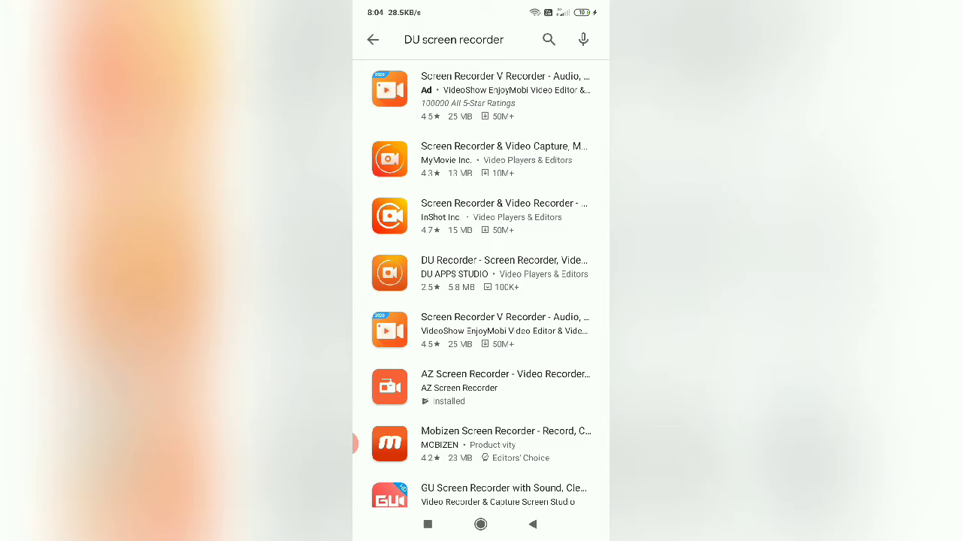
{"action": "left_click", "coordinate": [480, 387]}
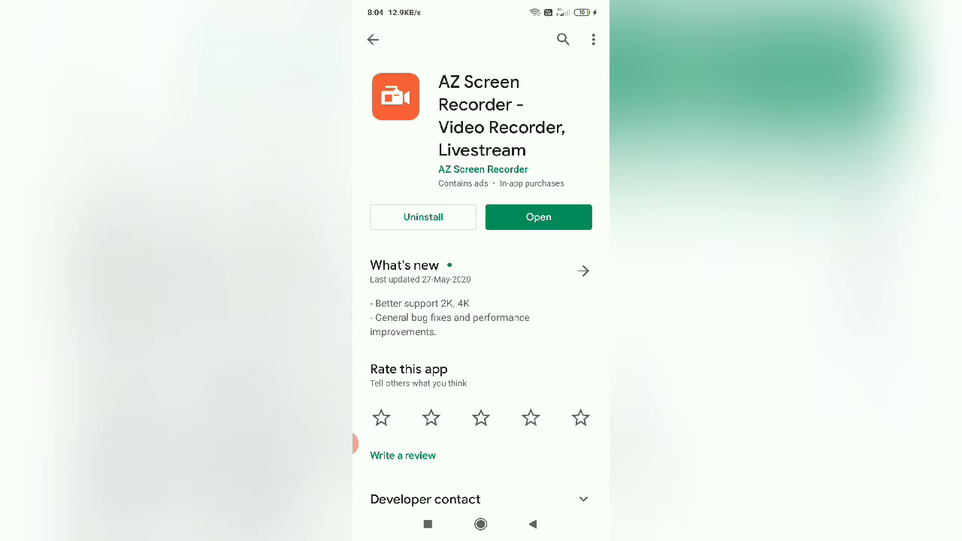
{"action": "left_click", "coordinate": [538, 217]}
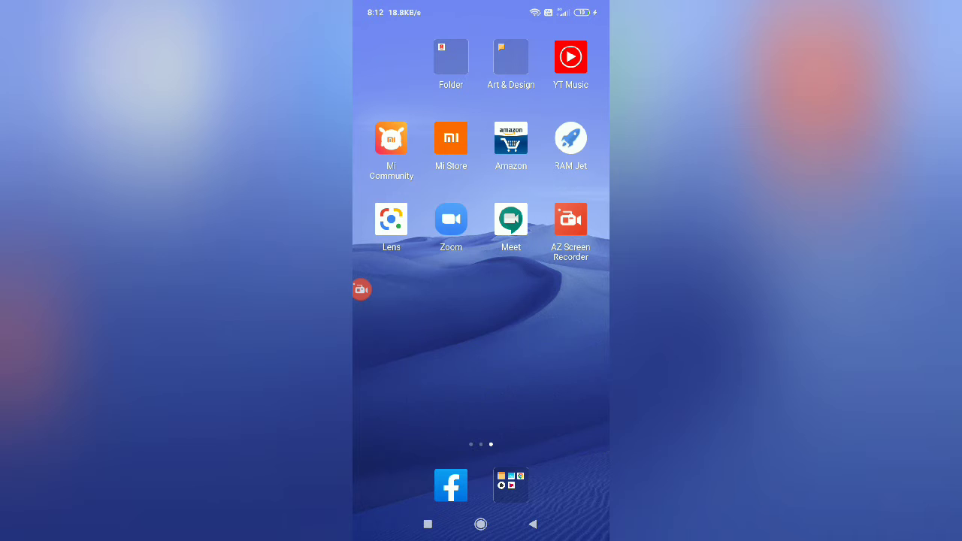
Step: Start a new recording from the AZ floating bubble and show the Videos library
{"action": "left_click", "coordinate": [362, 290]}
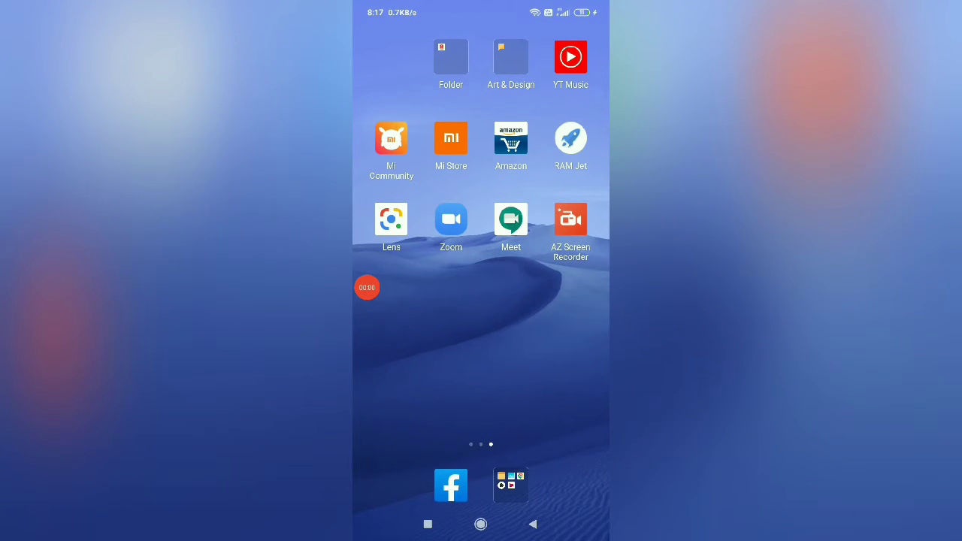
{"action": "left_click", "coordinate": [570, 219]}
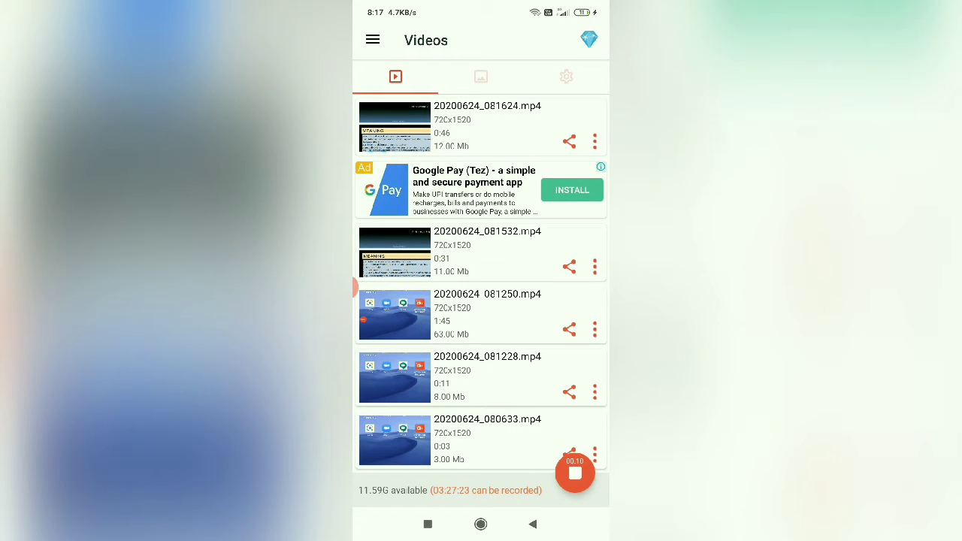
Step: Preview the newest video's share options and its edit, delete and rename menu, dismissing each
{"action": "left_click", "coordinate": [568, 142]}
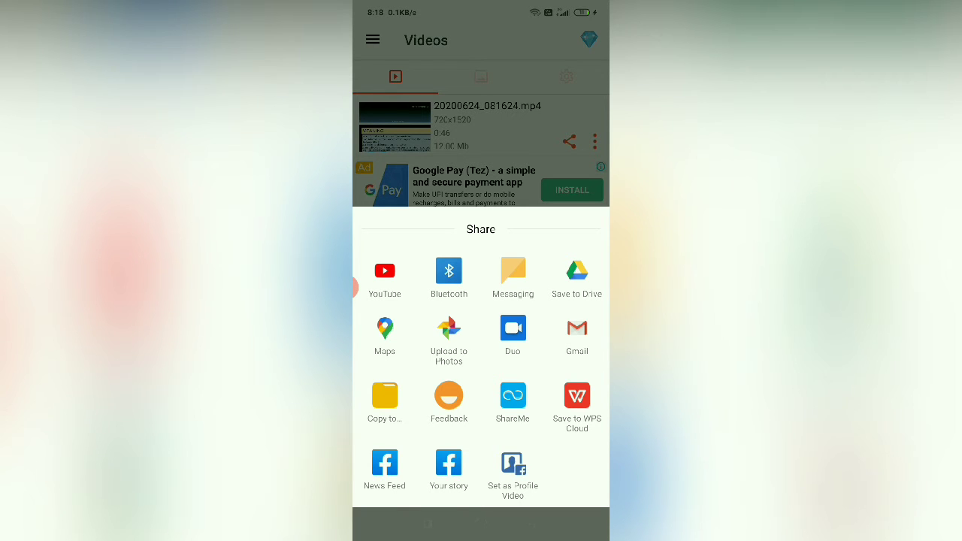
{"action": "key", "text": "Escape"}
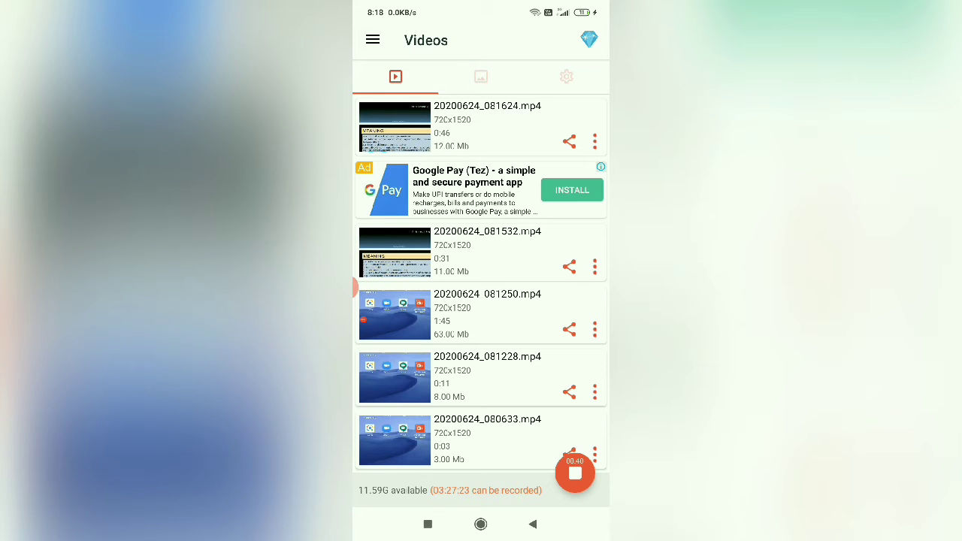
{"action": "left_click", "coordinate": [595, 141]}
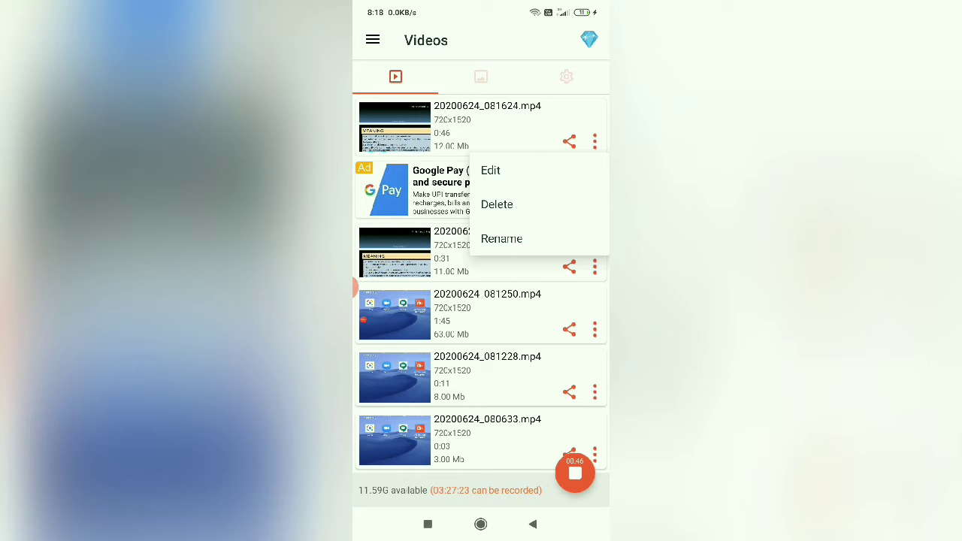
{"action": "key", "text": "Escape"}
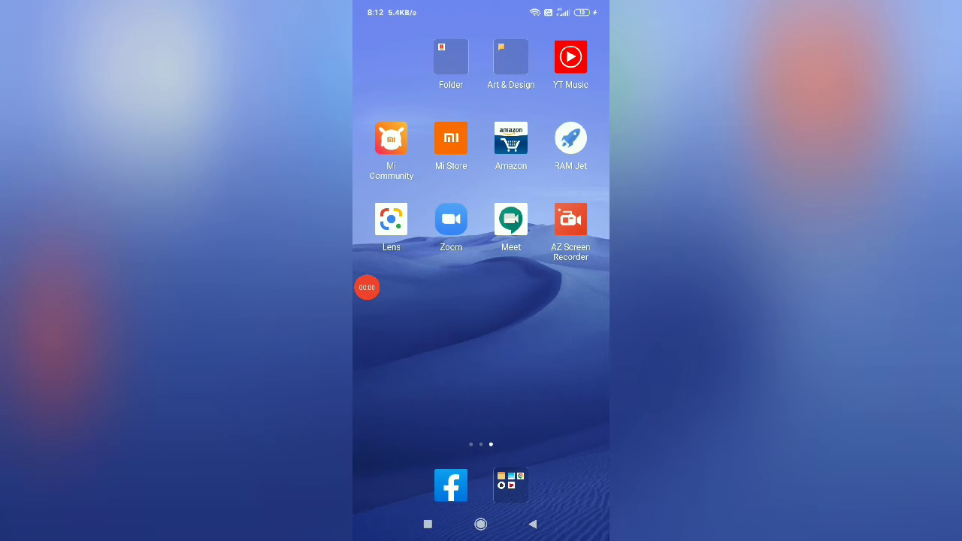
Step: Swipe back to the first home page and open the folder holding Google Drive
{"action": "left_click_drag", "start_coordinate": [421, 338], "coordinate": [571, 338]}
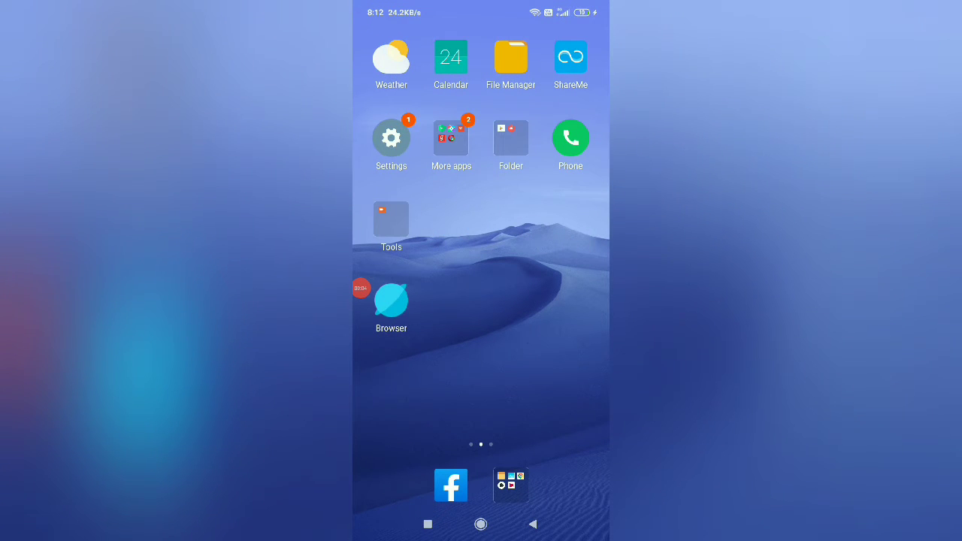
{"action": "left_click_drag", "start_coordinate": [420, 338], "coordinate": [571, 338]}
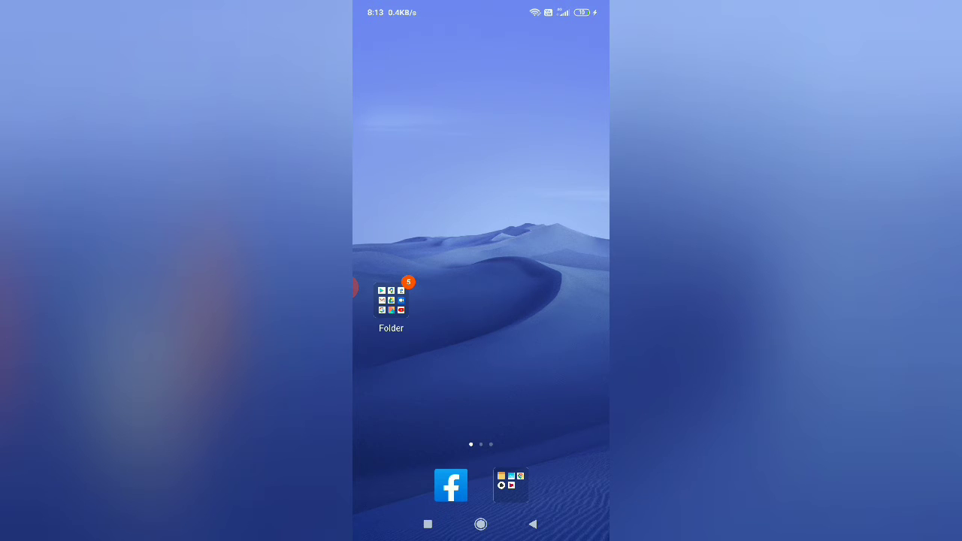
{"action": "left_click", "coordinate": [391, 301]}
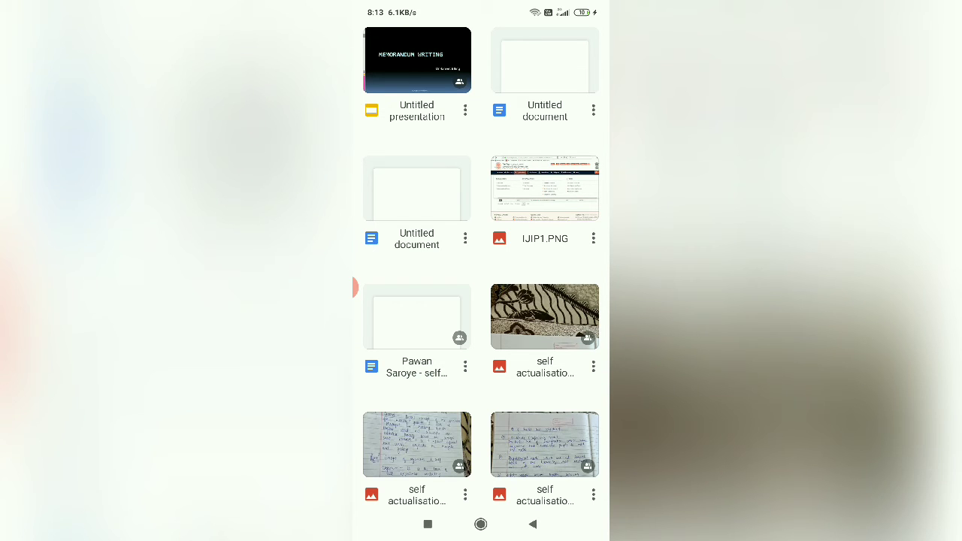
Step: Open the Untitled presentation from Drive in Google Slides, confirming the account
{"action": "scroll", "coordinate": [481, 286], "scroll_direction": "up", "scroll_amount": 5}
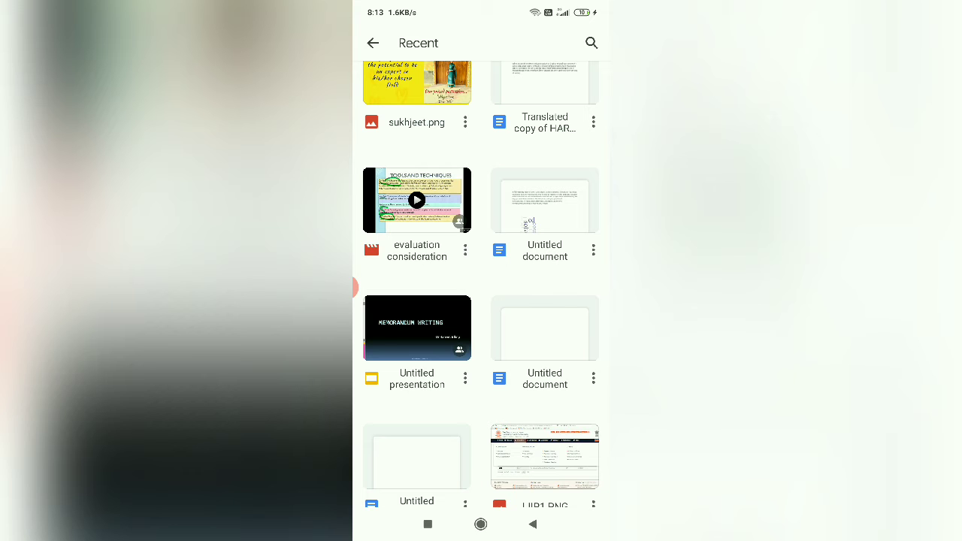
{"action": "left_click", "coordinate": [465, 378]}
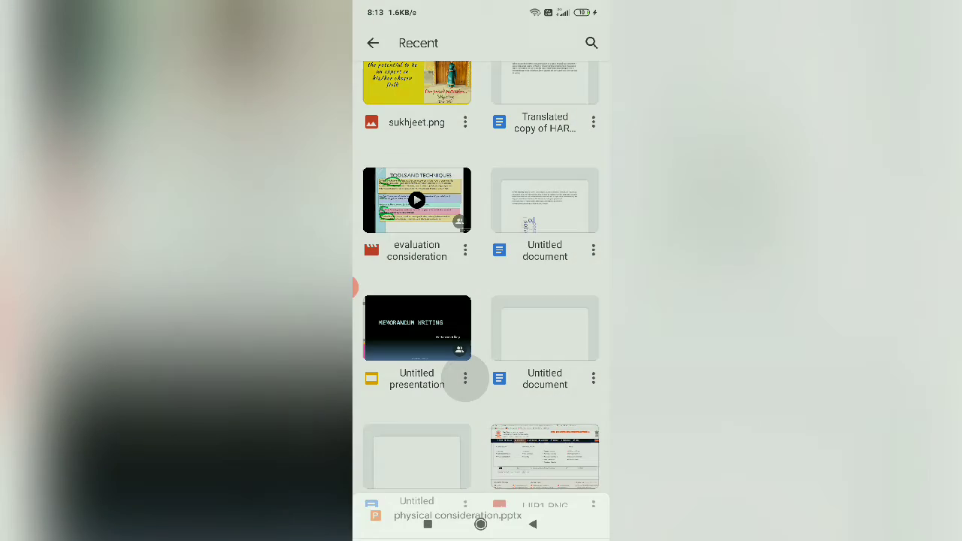
{"action": "left_click", "coordinate": [418, 501]}
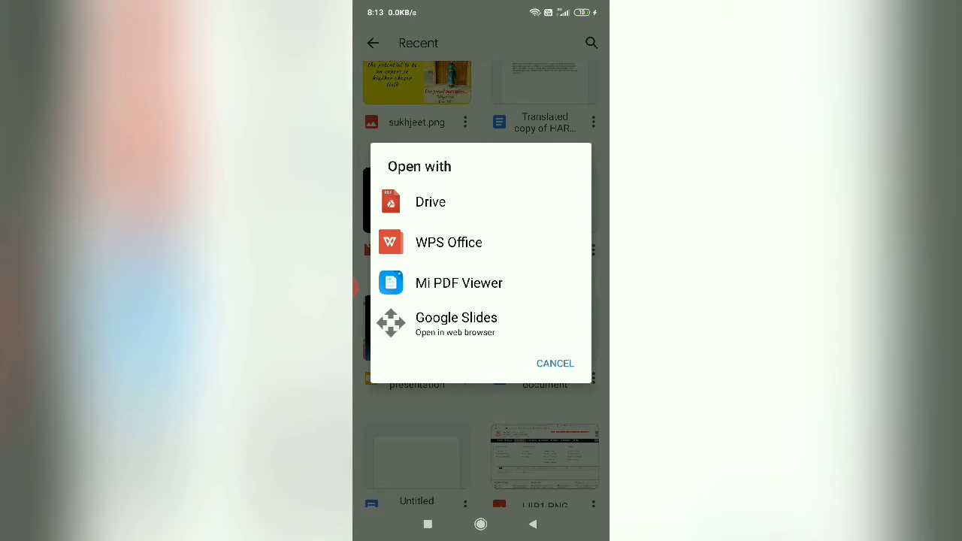
{"action": "left_click", "coordinate": [391, 323]}
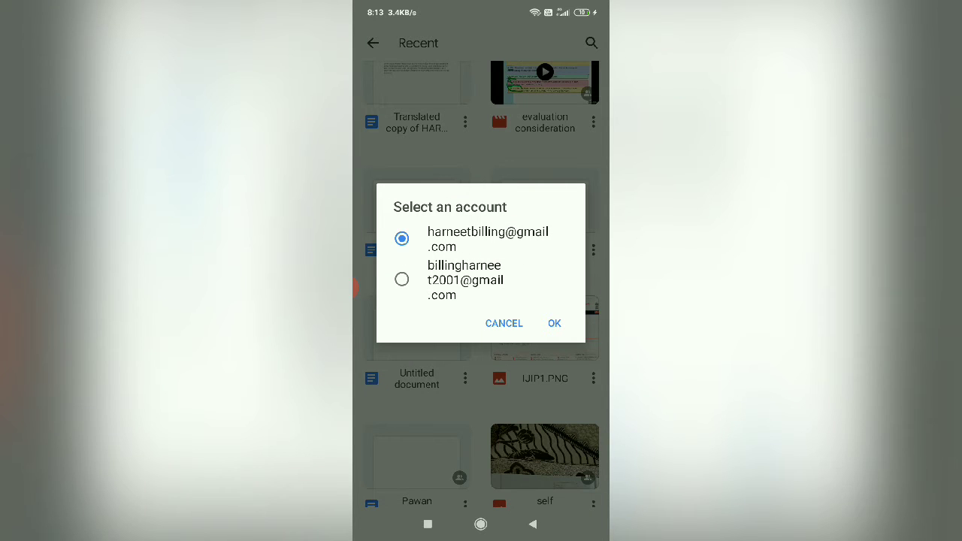
{"action": "left_click", "coordinate": [554, 323]}
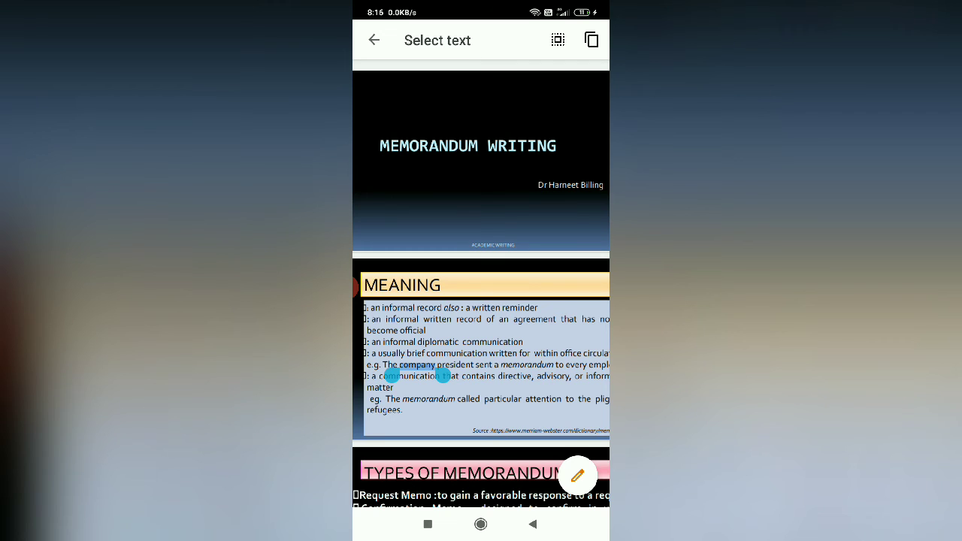
Step: Clear the text selection and scroll the deck to slide 3, Types of Memorandum
{"action": "key", "text": "Escape"}
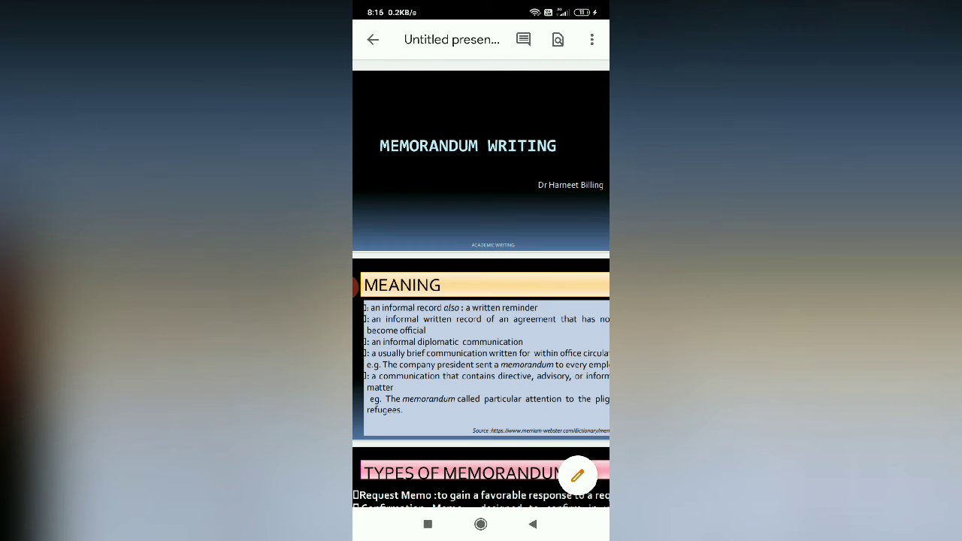
{"action": "scroll", "coordinate": [481, 285], "scroll_direction": "down", "scroll_amount": 1}
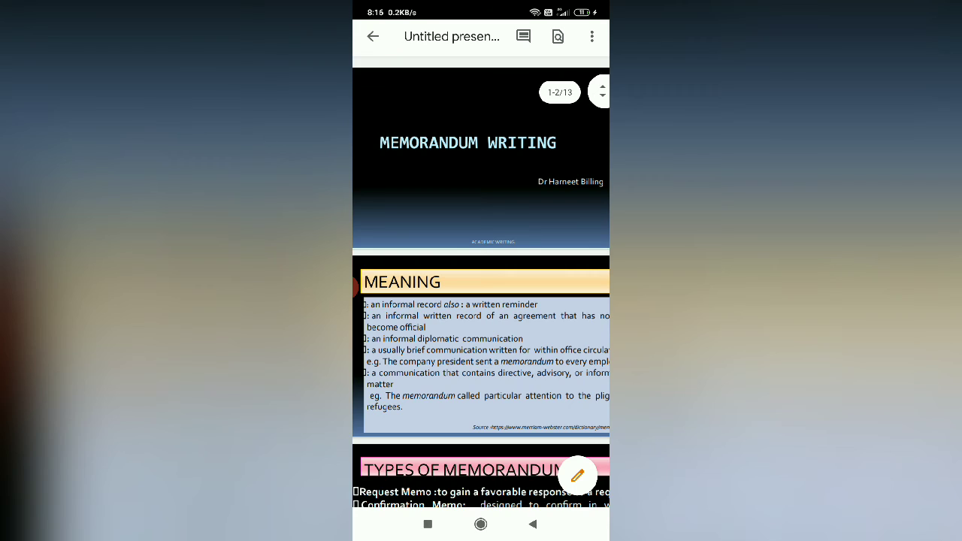
{"action": "scroll", "coordinate": [481, 301], "scroll_direction": "down", "scroll_amount": 3}
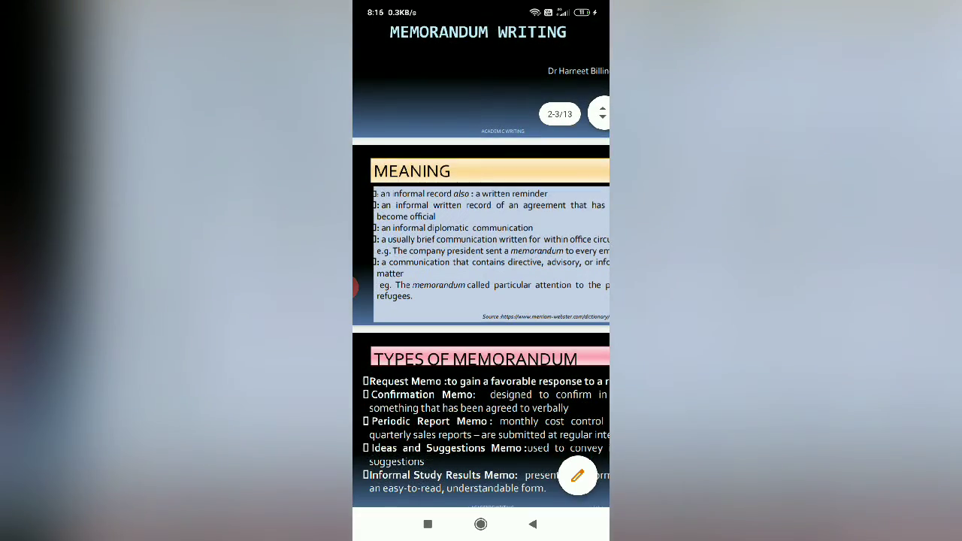
{"action": "scroll", "coordinate": [481, 300], "scroll_direction": "down", "scroll_amount": 2}
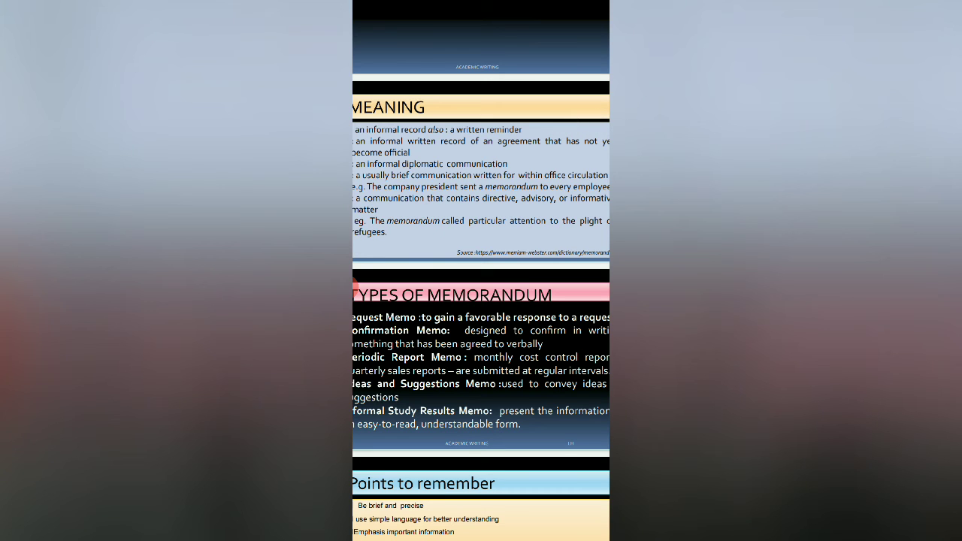
{"action": "left_click", "coordinate": [364, 286]}
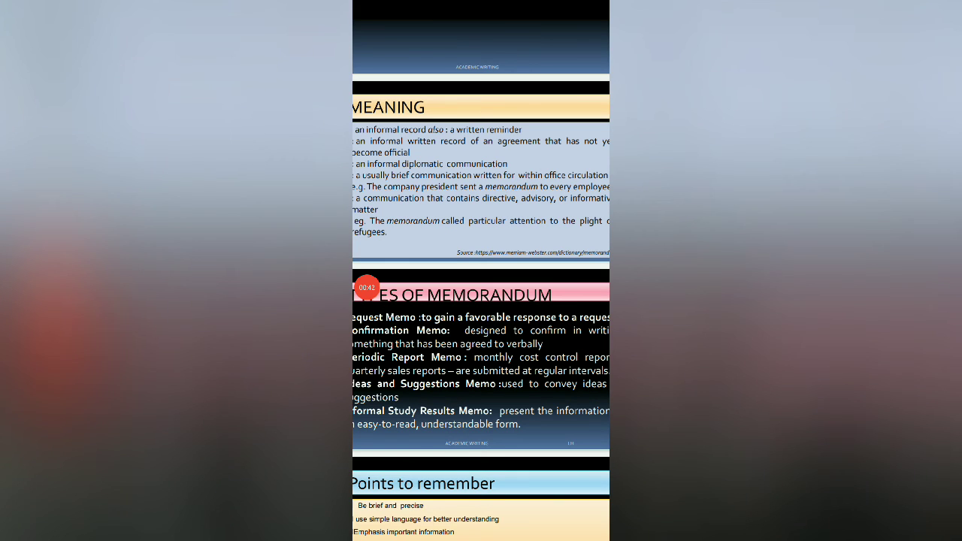
Step: Stop the recording and load 20200624_082201.mp4 into the crop editor
{"action": "left_click", "coordinate": [367, 287]}
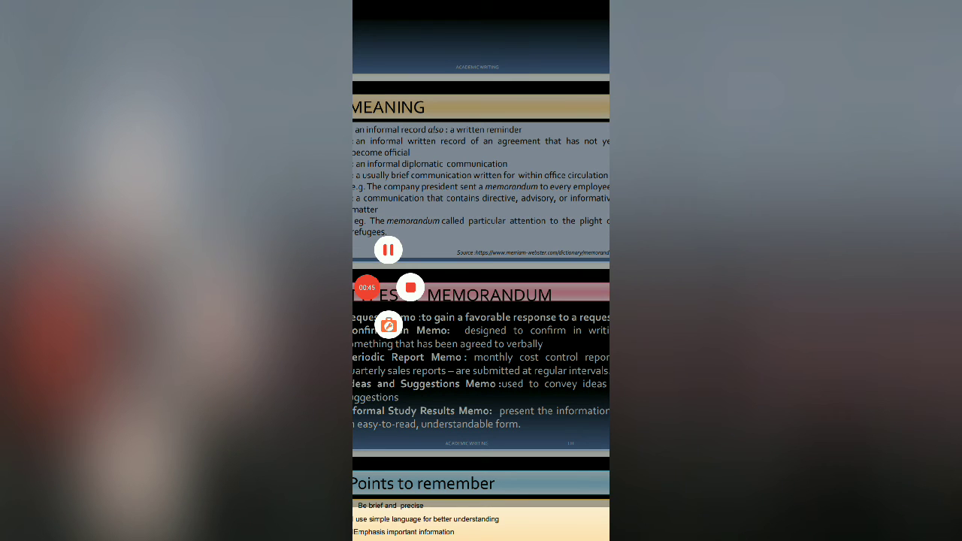
{"action": "left_click", "coordinate": [411, 287]}
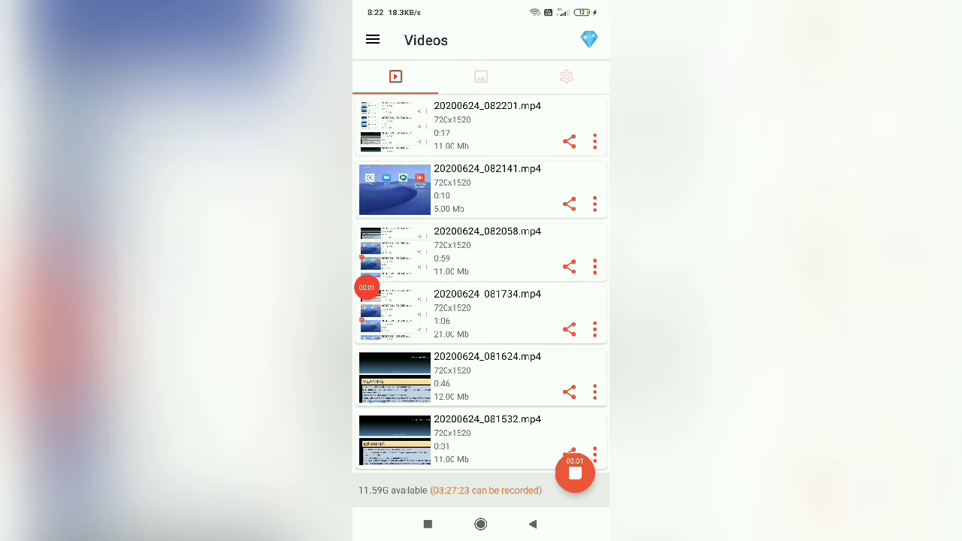
{"action": "left_click", "coordinate": [595, 141]}
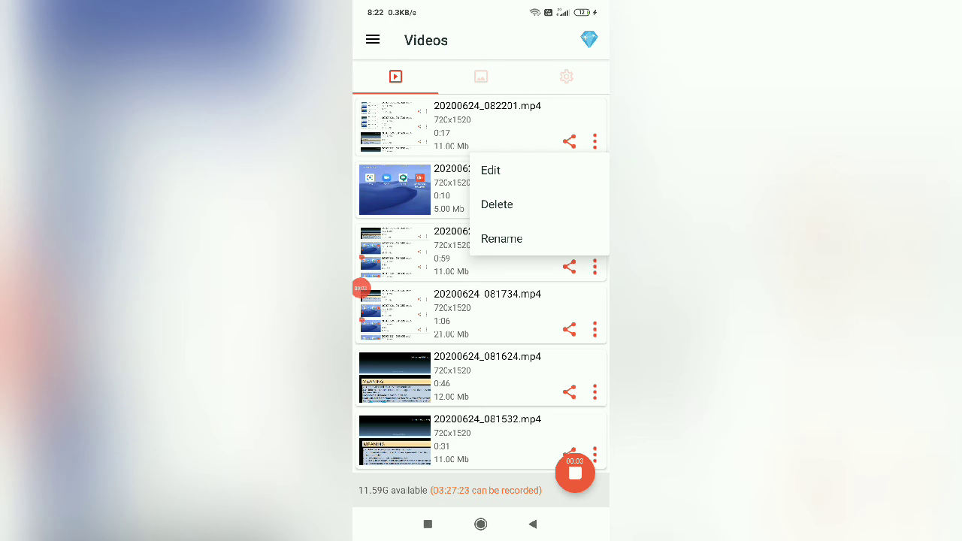
{"action": "left_click", "coordinate": [511, 170]}
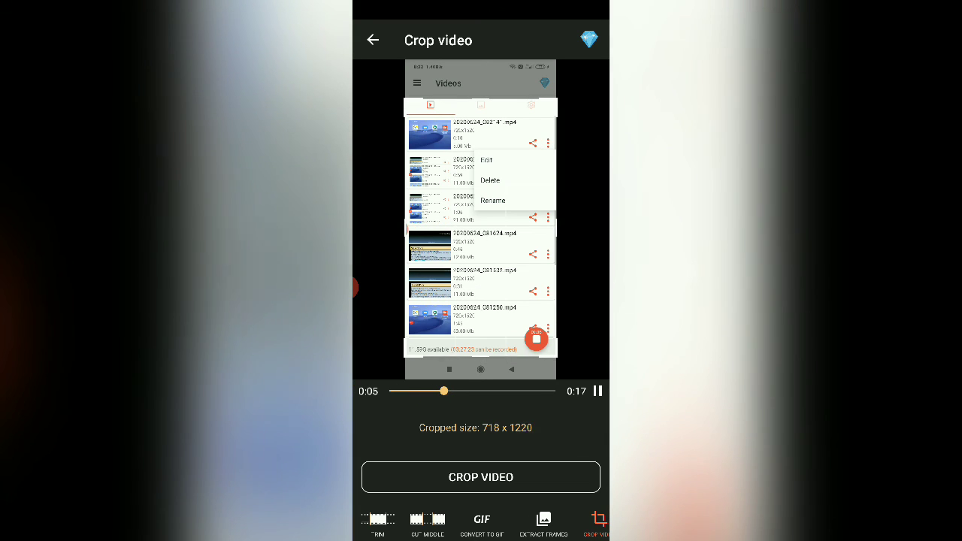
Step: Export the video cropped to 718 x 1220
{"action": "left_click", "coordinate": [480, 477]}
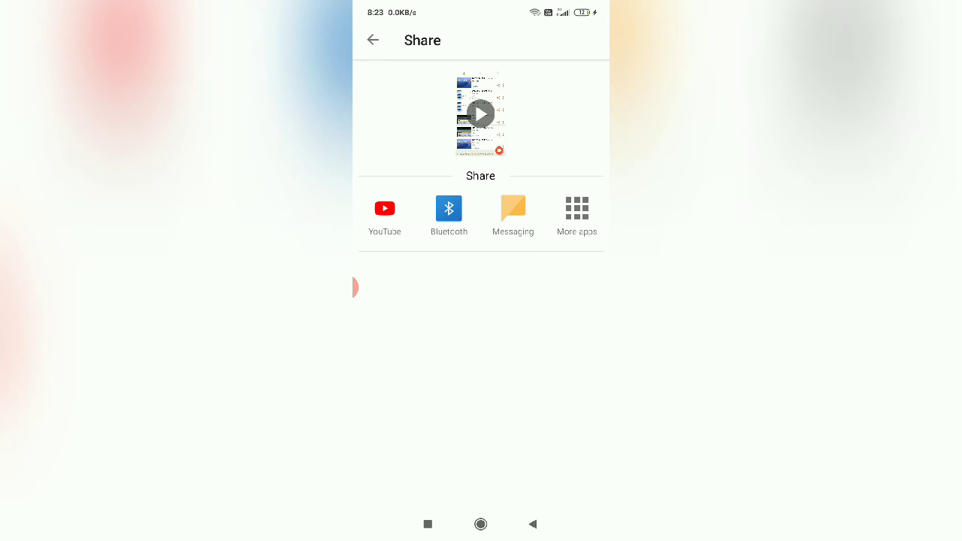
Step: Play back the 17-second cropped clip
{"action": "left_click", "coordinate": [480, 113]}
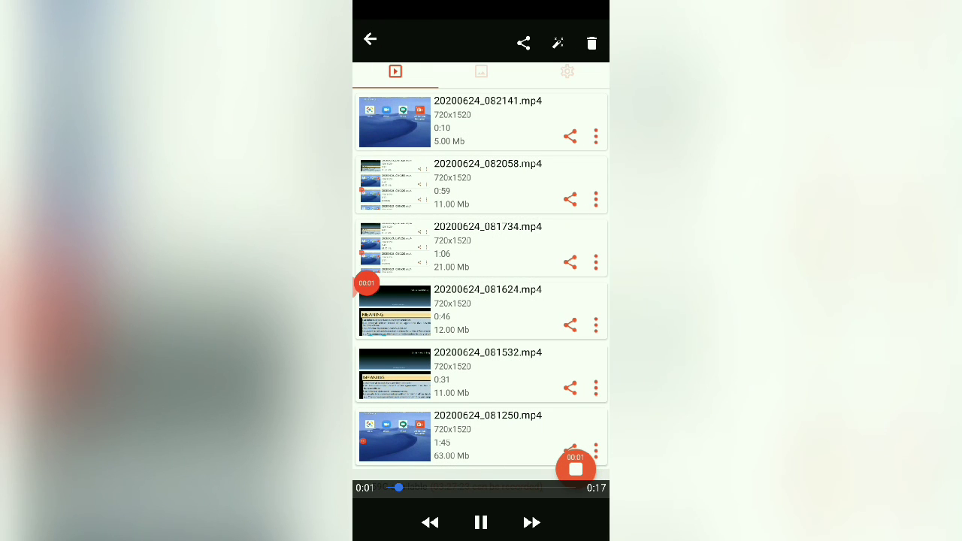